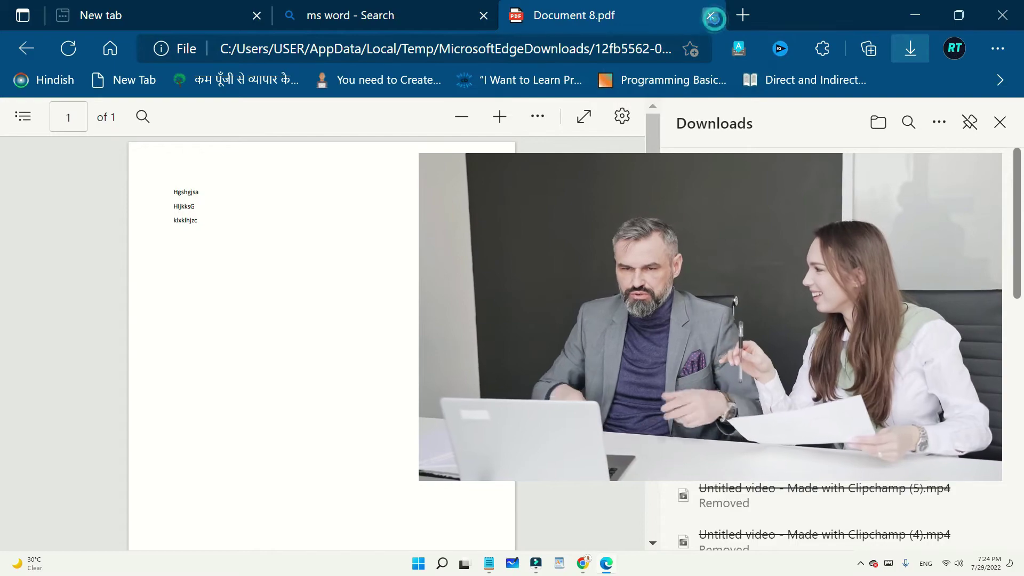
- Close the Document 8.pdf tab in Edge
left_click(715, 21)
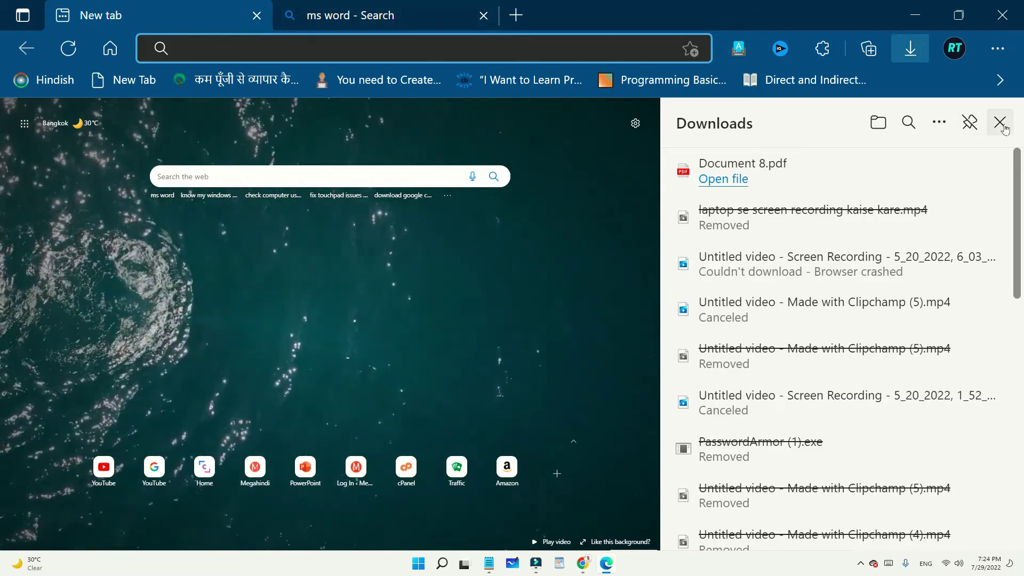
- Close the downloads list and scroll through the 'ms word' Bing search results tab
left_click(999, 122)
left_click(419, 4)
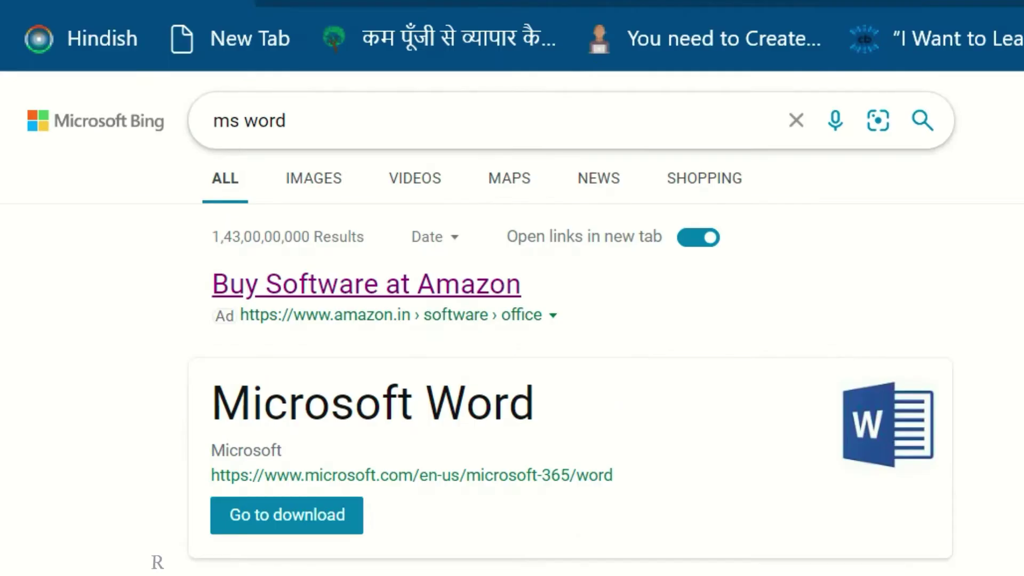
scroll(338, 507, "down", 3)
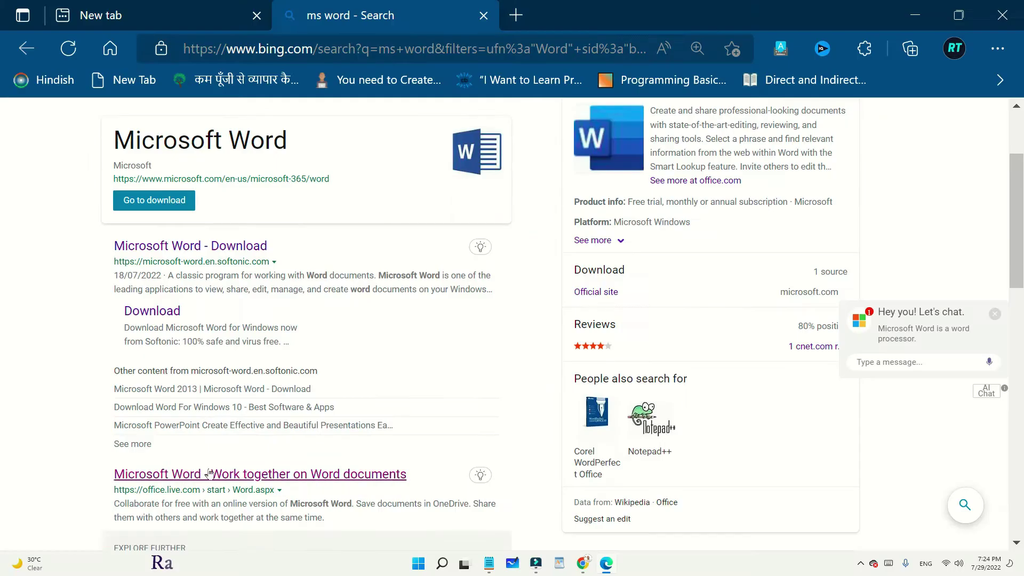
scroll(132, 408, "down", 1)
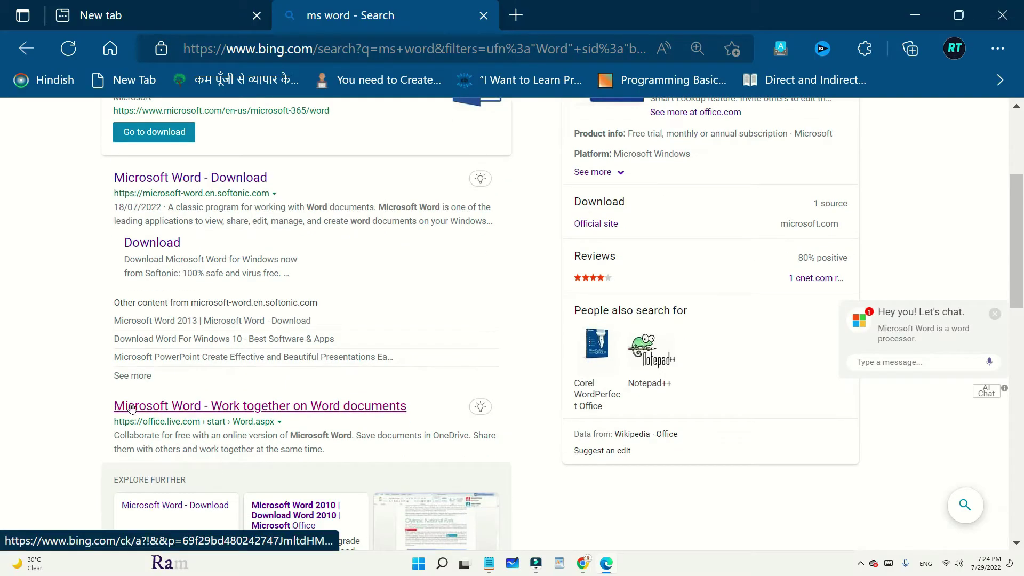
- Open Microsoft Word for the web from the search results and start a new blank document
left_click(276, 408)
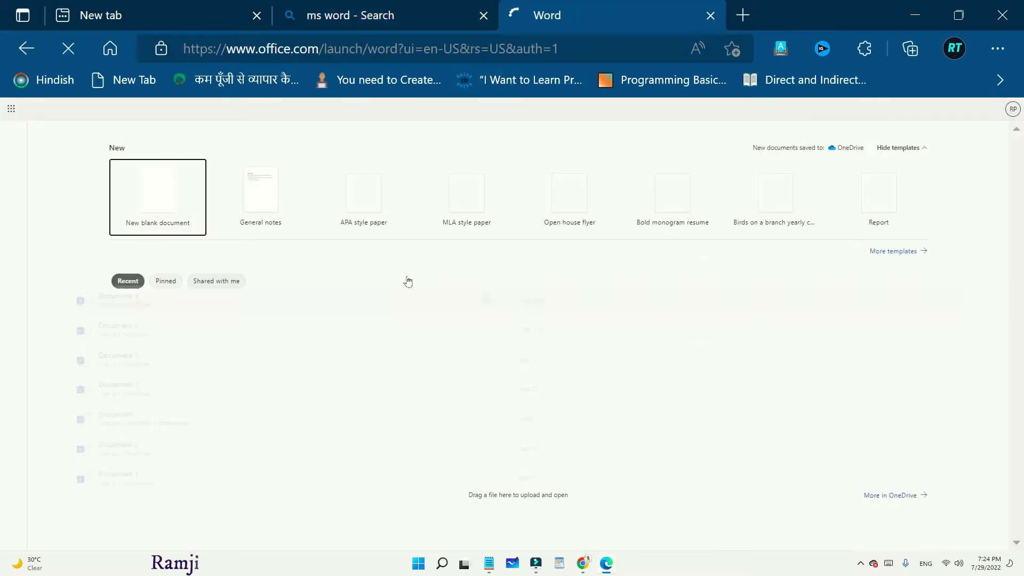
left_click(165, 201)
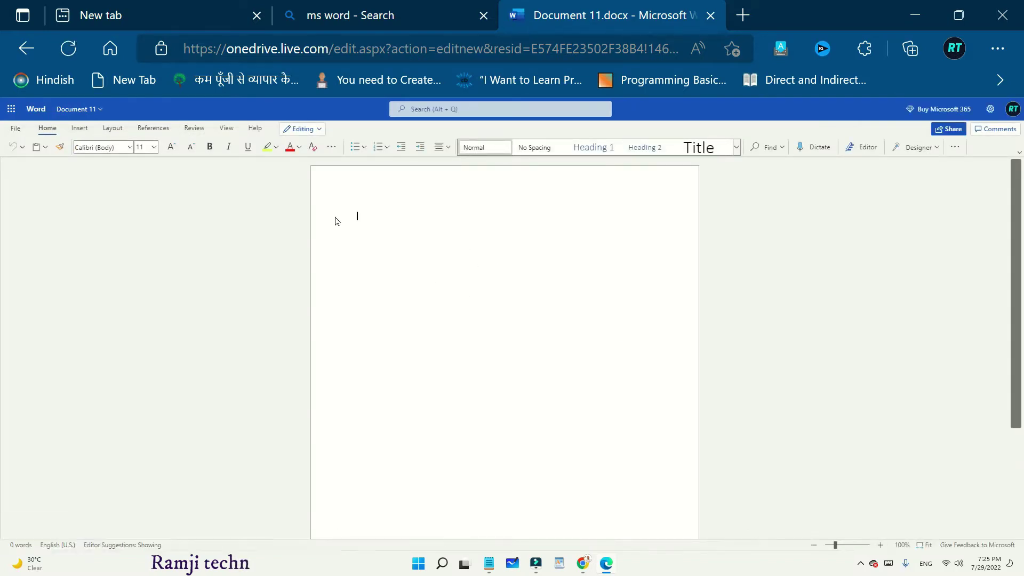
- Set the font size to 20 and type a Name line and a Channel line
left_click(154, 148)
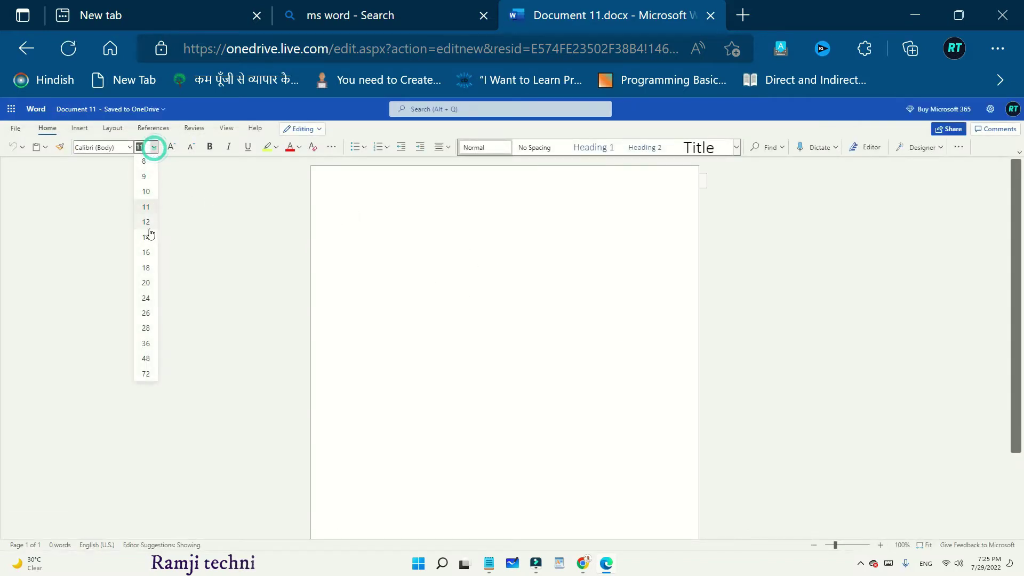
left_click(146, 283)
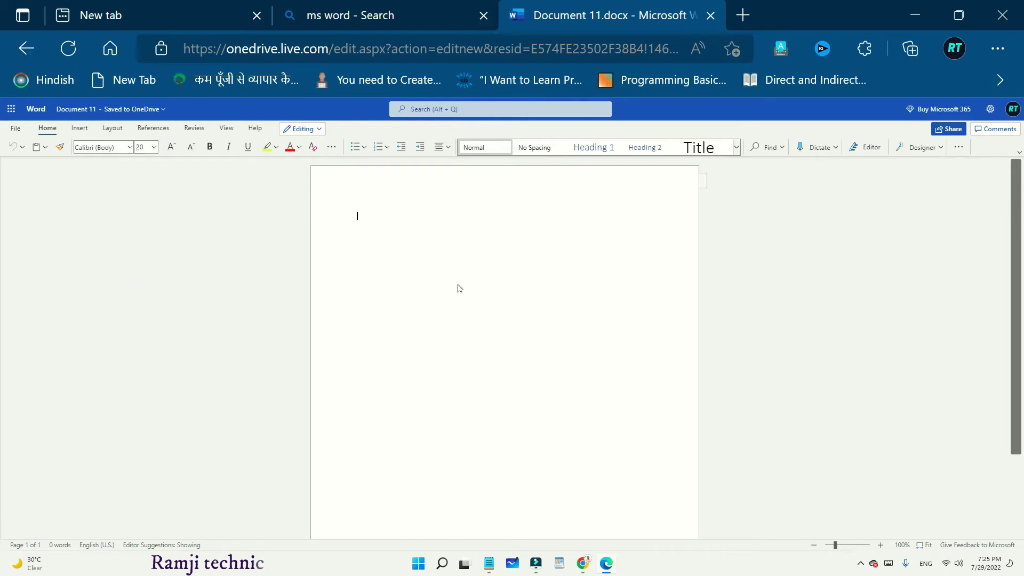
type("Name –Ram k Prajapati")
type("Channel – ramji technical")
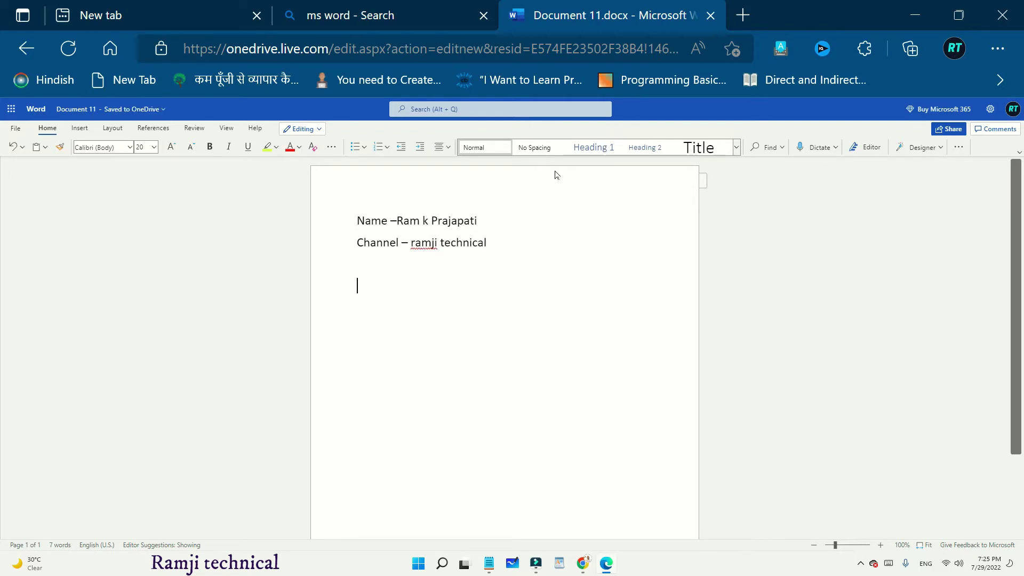
- Make the name line a Title and the channel line Heading 1
left_click_drag(477, 220, 357, 221)
left_click(699, 147)
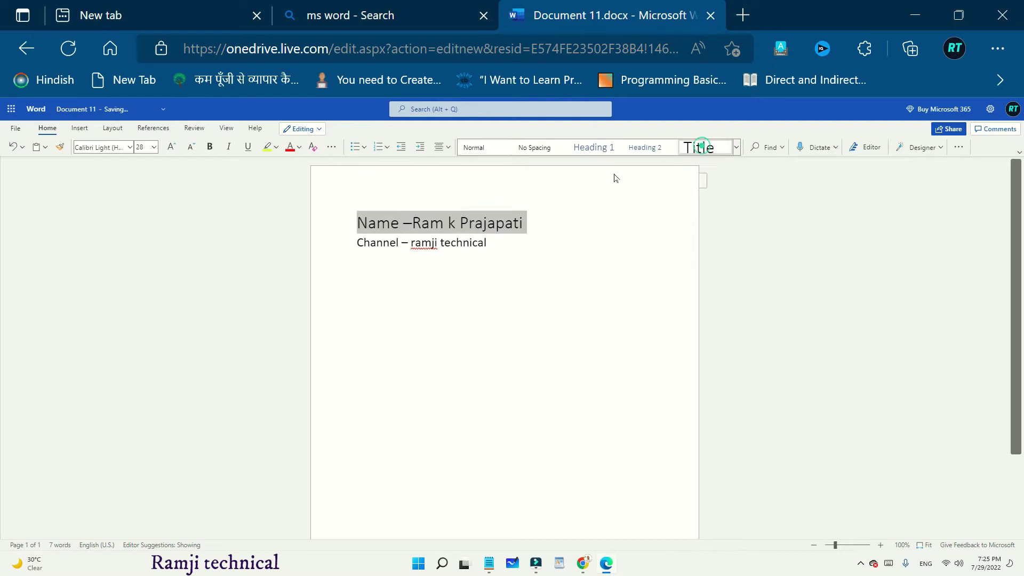
left_click_drag(489, 242, 357, 243)
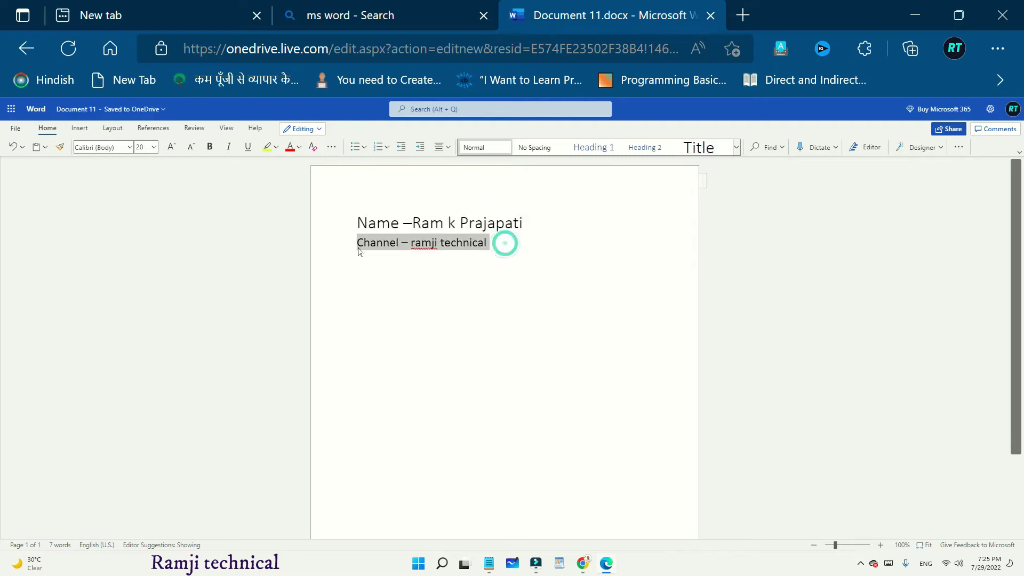
left_click(581, 154)
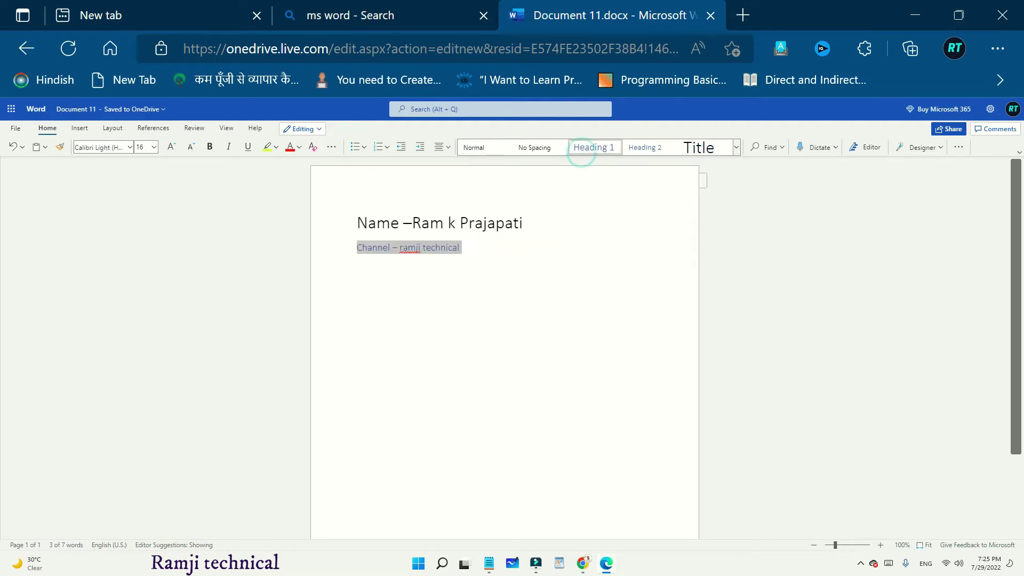
- Highlight the channel name and colour the word 'Name' red
left_click(515, 251)
left_click_drag(462, 247, 399, 247)
left_click(267, 147)
left_click(463, 283)
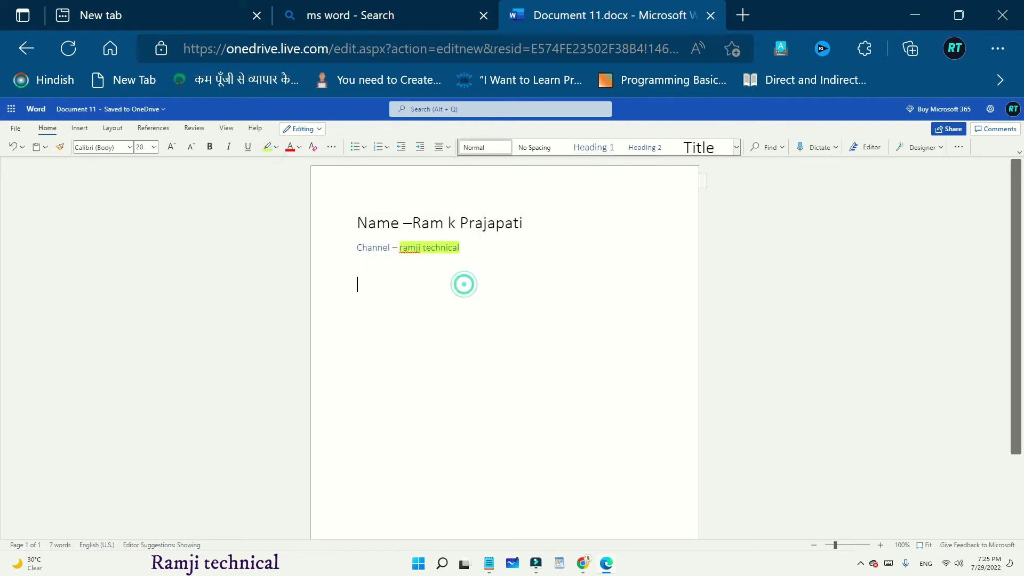
double_click(377, 223)
left_click(289, 147)
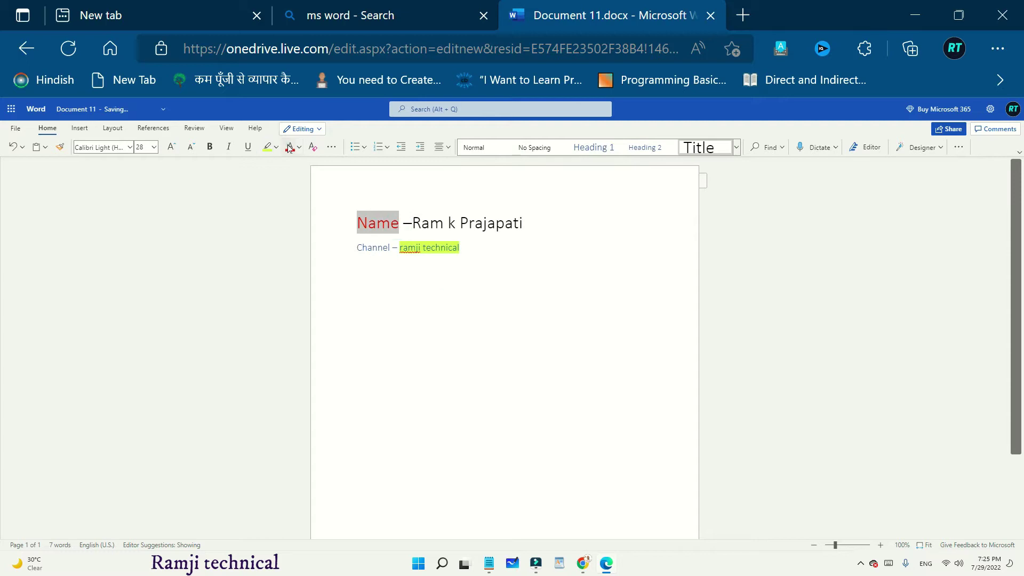
left_click(492, 312)
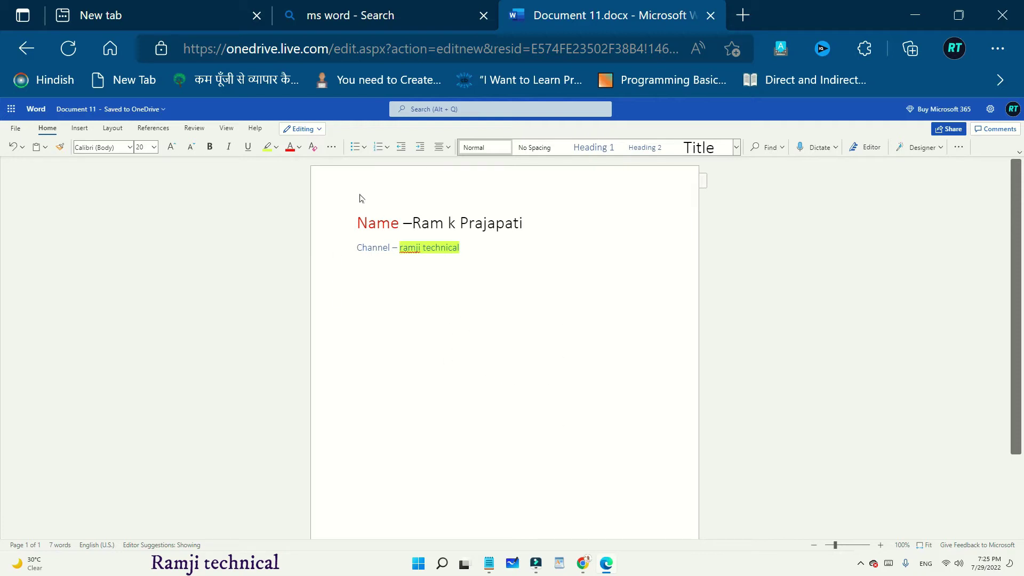
- Search Bing Pictures for 'computer' from Insert > Picture
left_click(86, 127)
left_click(128, 147)
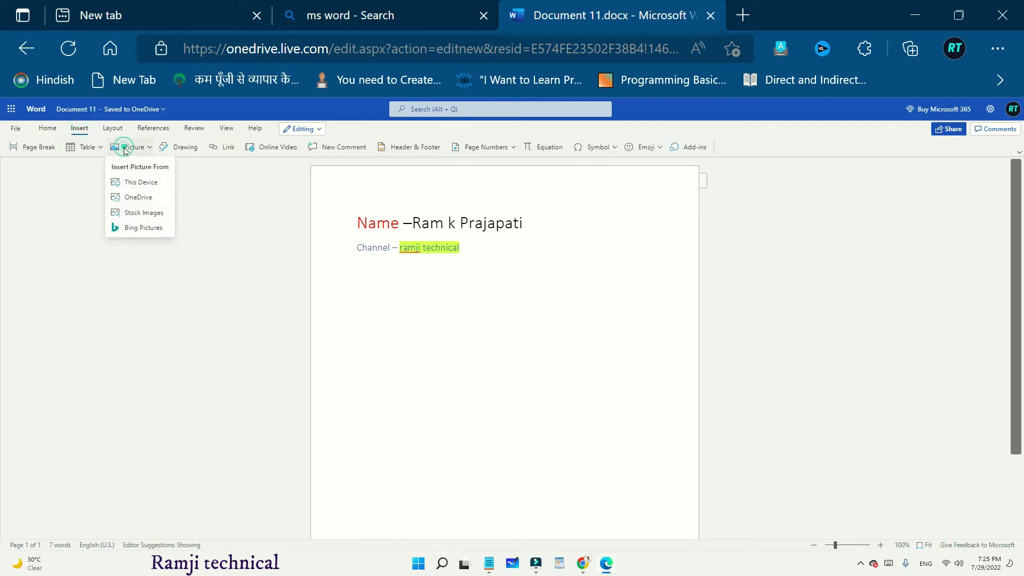
left_click(159, 227)
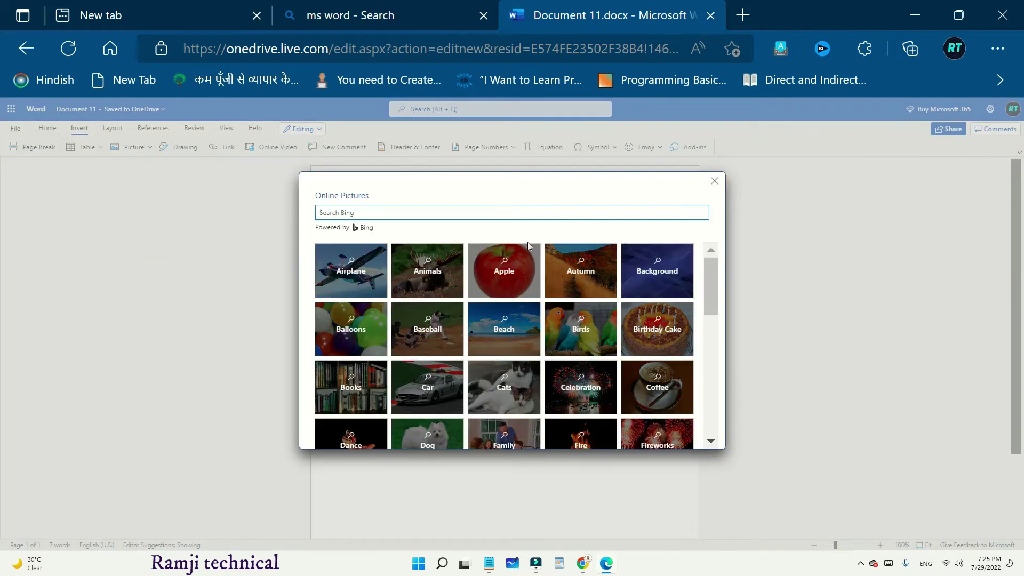
left_click(471, 215)
type("computer")
key("Return")
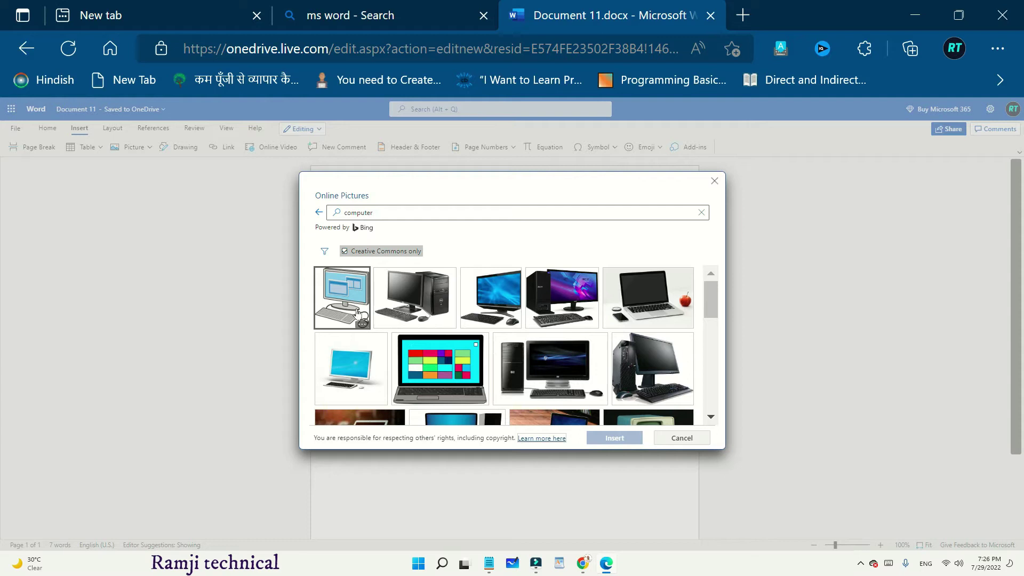
- Insert the laptop picture with the colourful tiled screen and select it
left_click(435, 361)
left_click(621, 440)
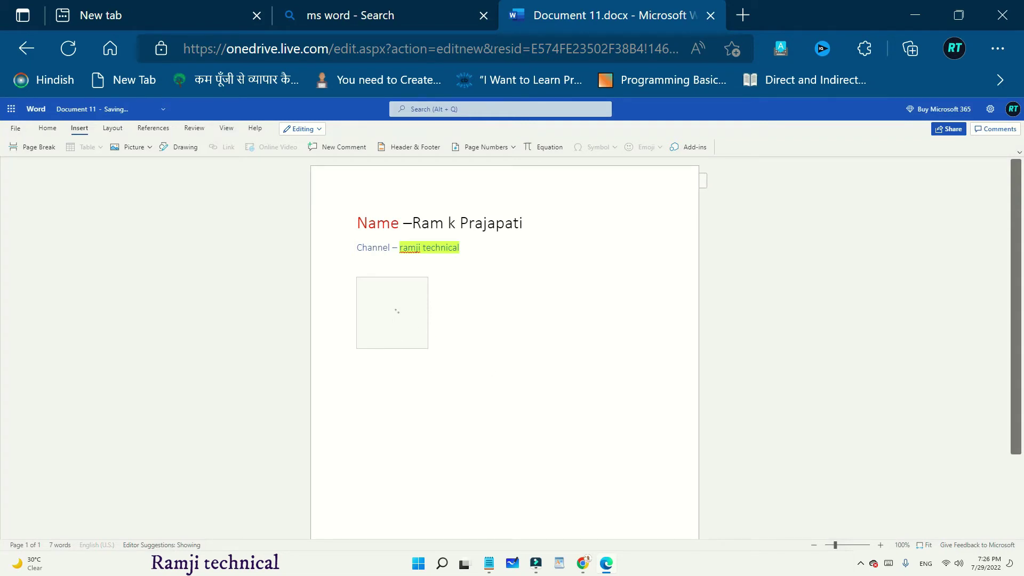
left_click(541, 402)
left_click(514, 377)
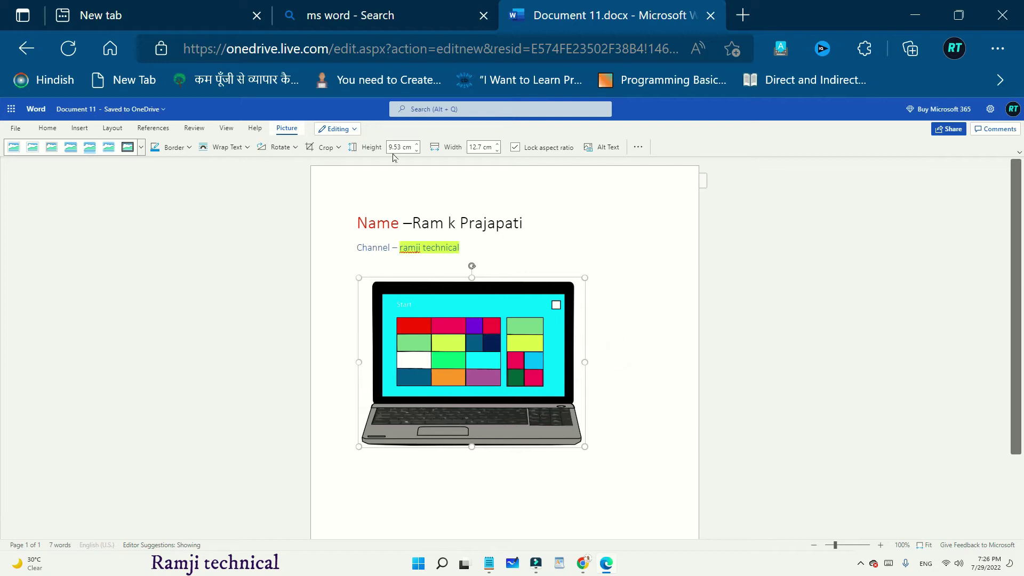
- Apply a reflection picture style to the laptop picture
left_click(90, 149)
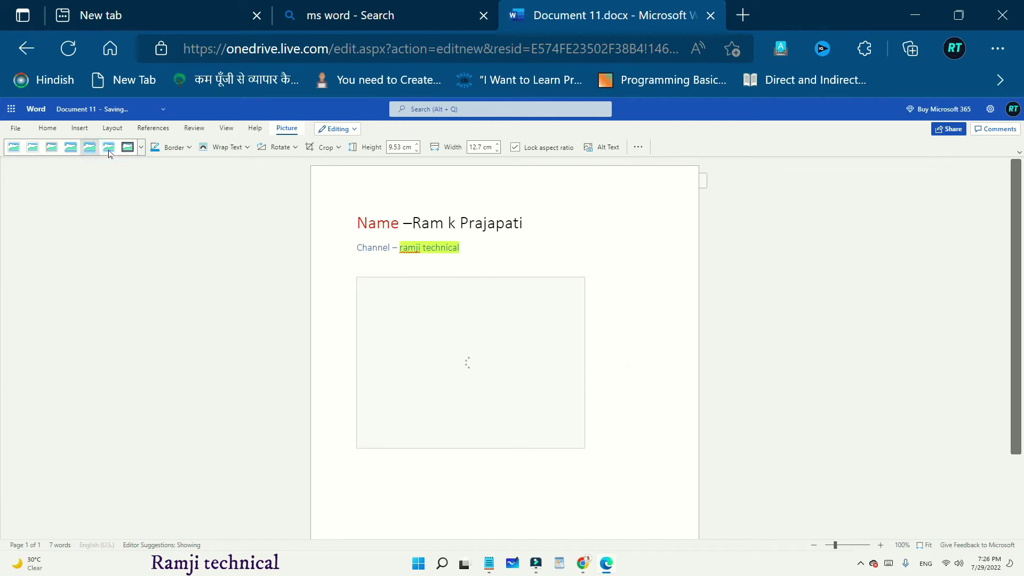
left_click(79, 129)
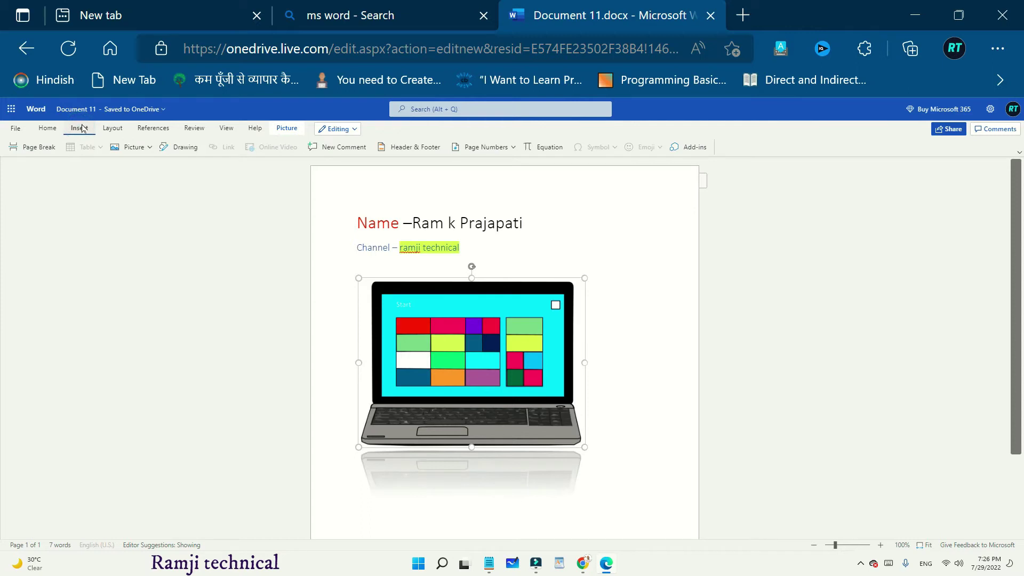
left_click(134, 151)
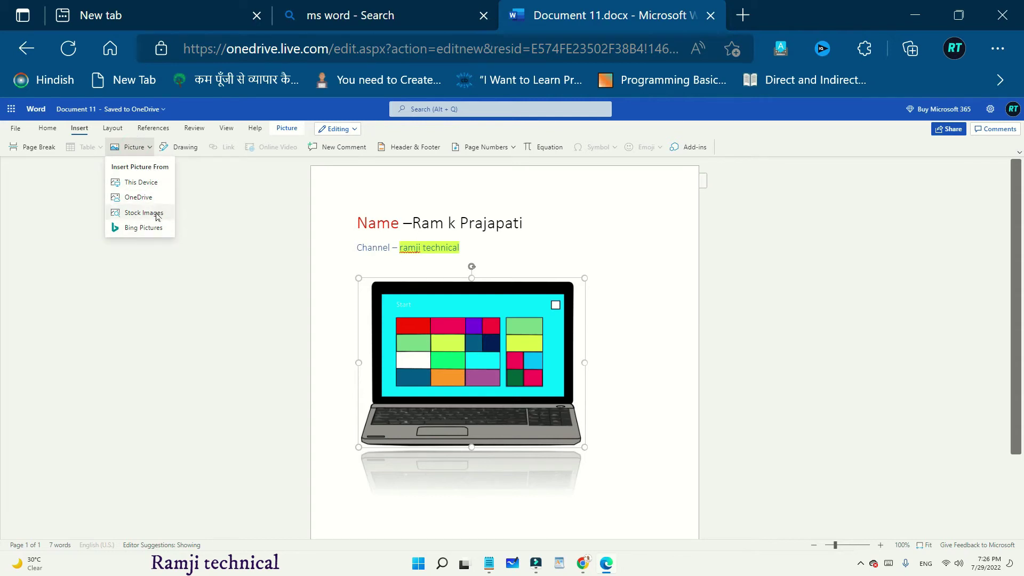
- Insert the HDMI (1) image from this device below the Channel line, then deselect it
left_click(137, 183)
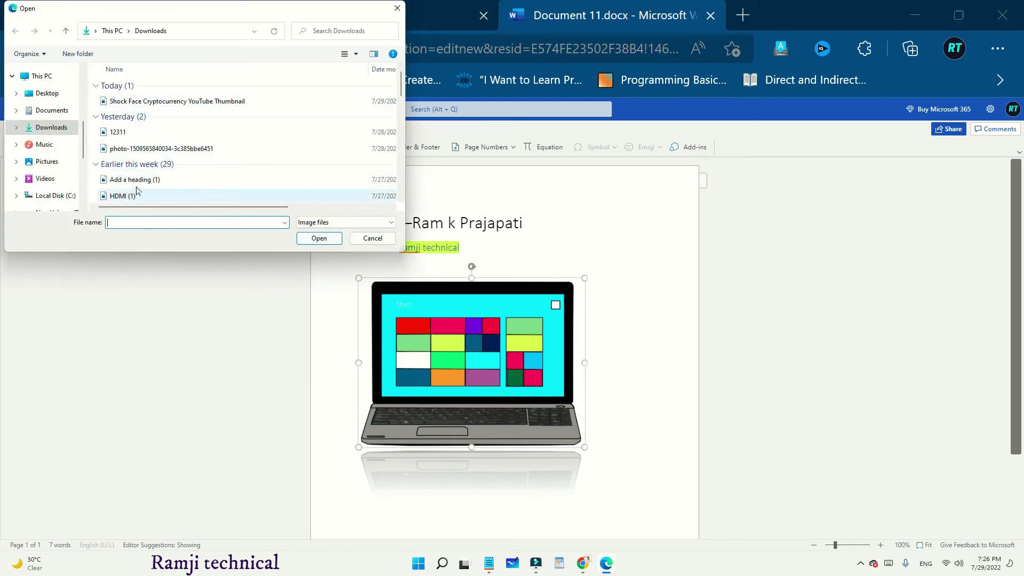
left_click(138, 194)
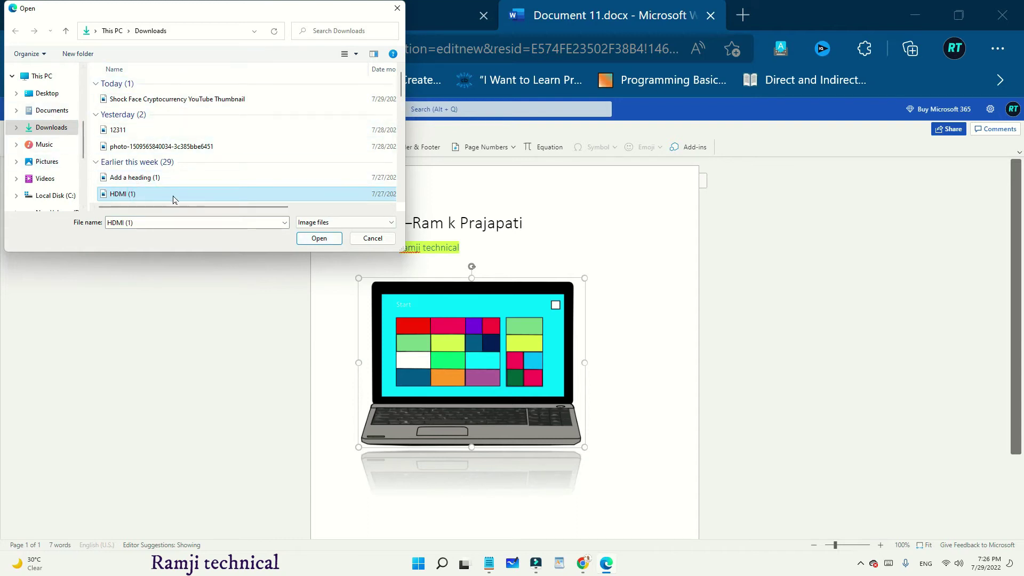
left_click(319, 238)
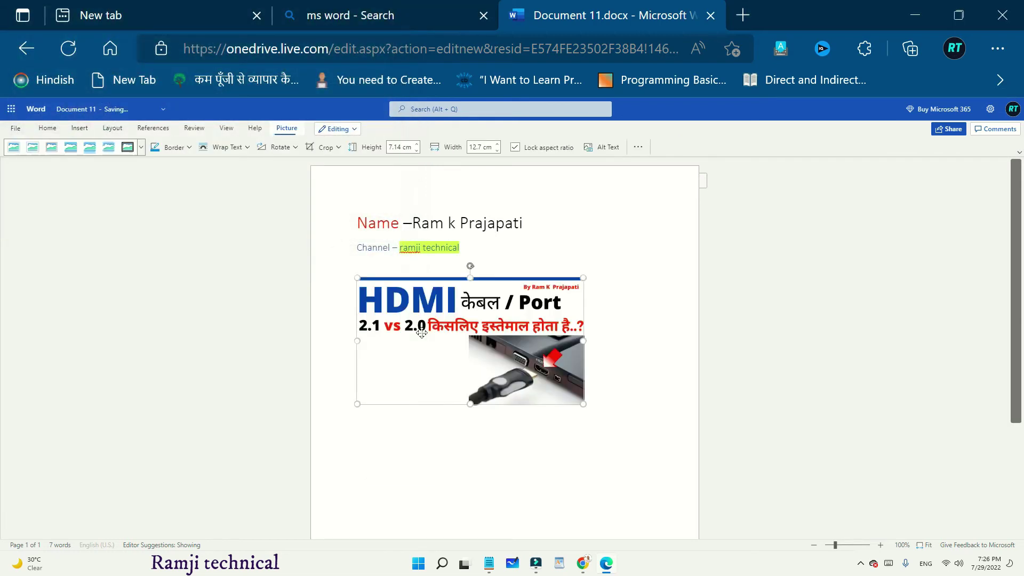
left_click(630, 432)
left_click(549, 367)
left_click(587, 400)
left_click(610, 374)
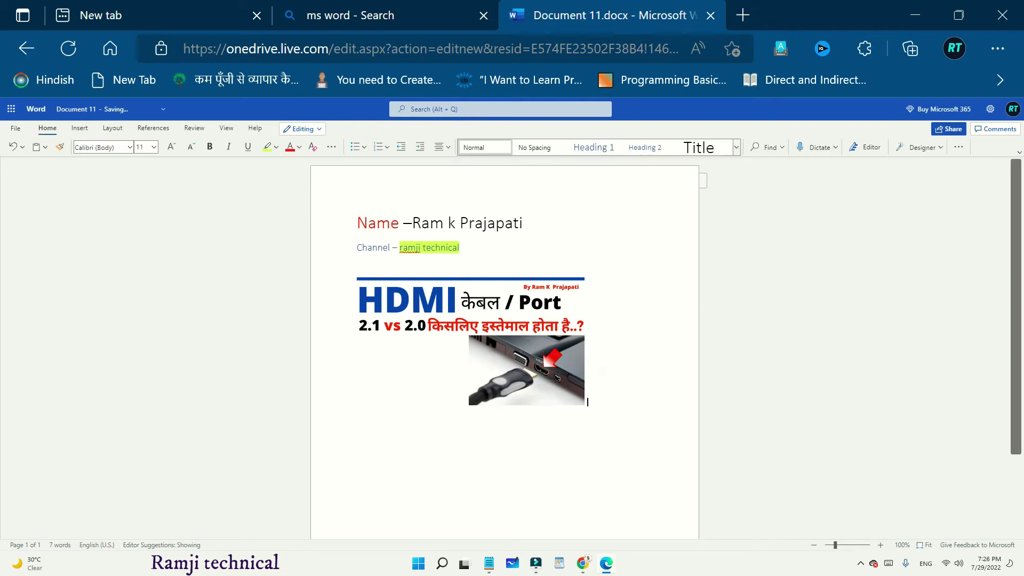
- Download Document 11 as a PDF from File > Save as
left_click(16, 129)
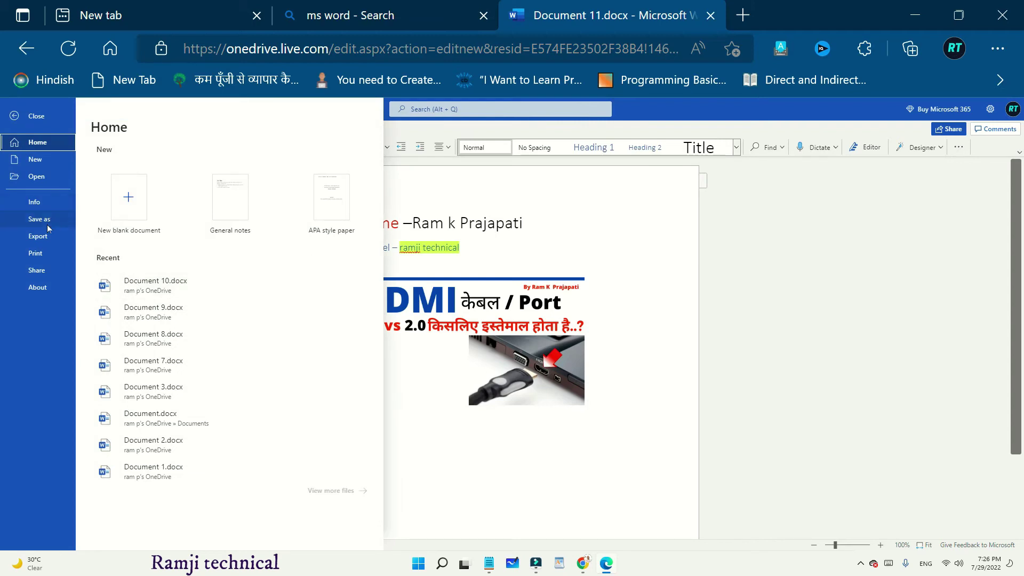
left_click(51, 223)
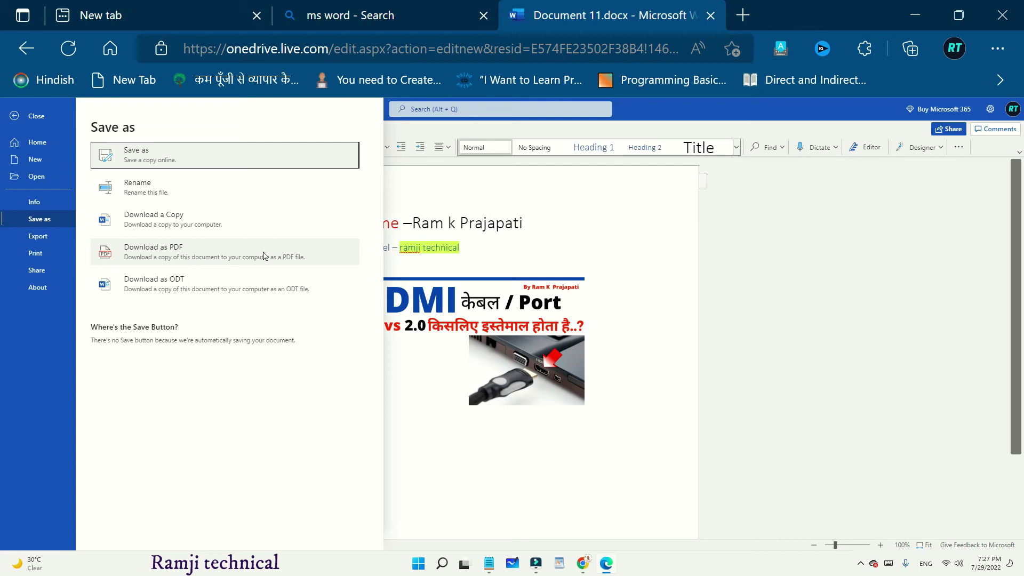
left_click(182, 260)
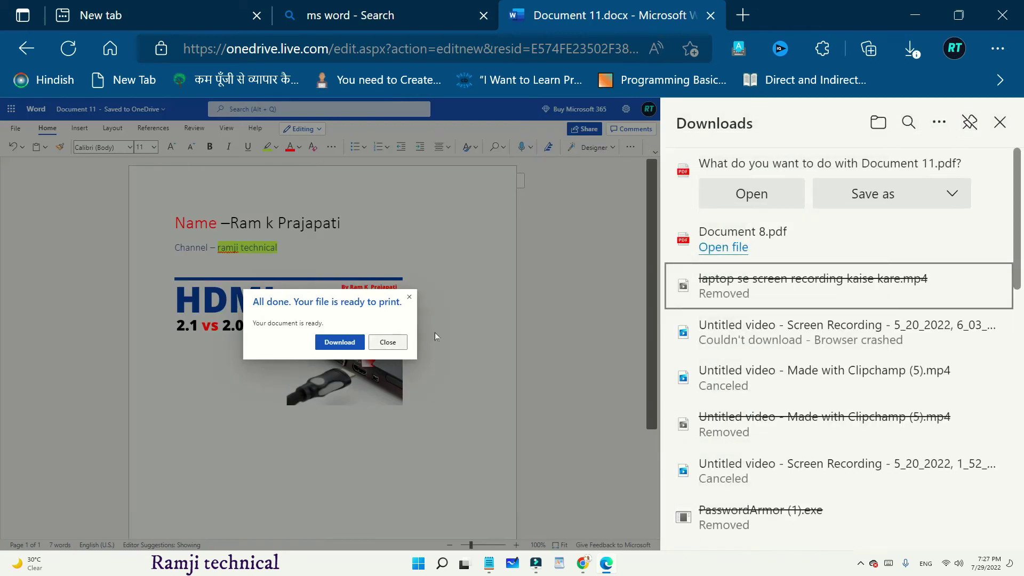
mouse_move(832, 180)
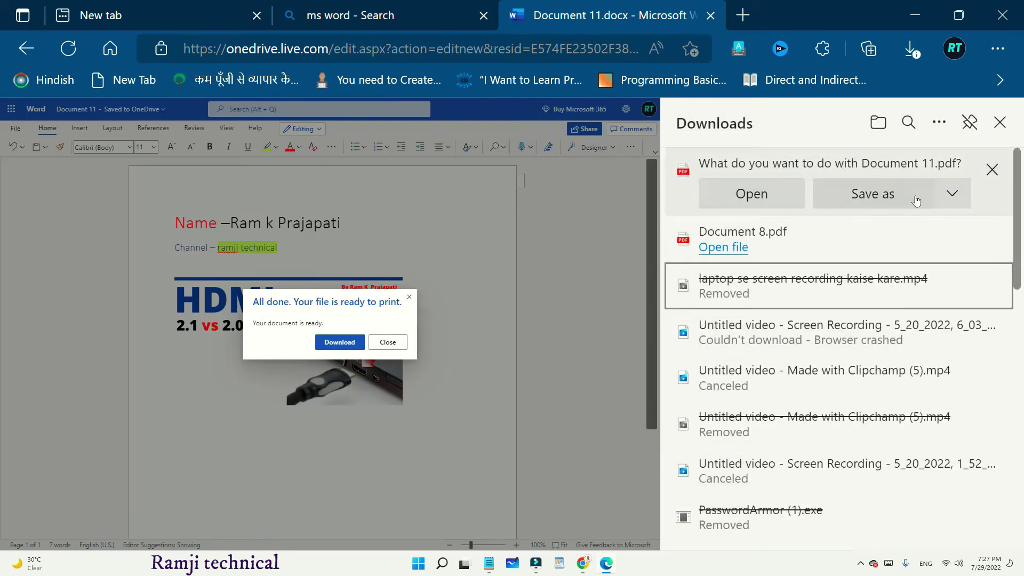
- Save the downloaded PDF to Downloads as 'mswordfile save.pdf'
left_click(915, 201)
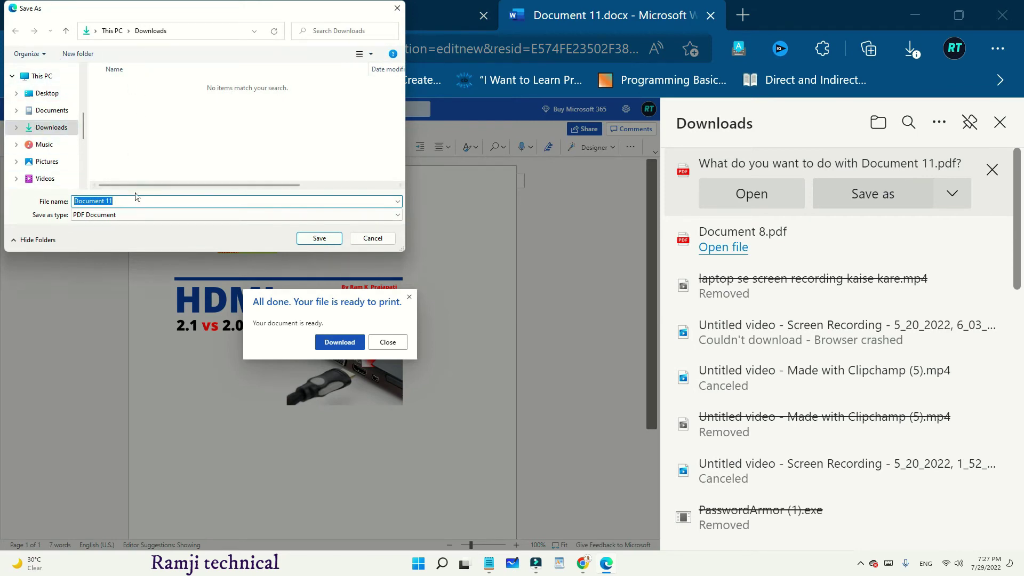
type("mswordfile save")
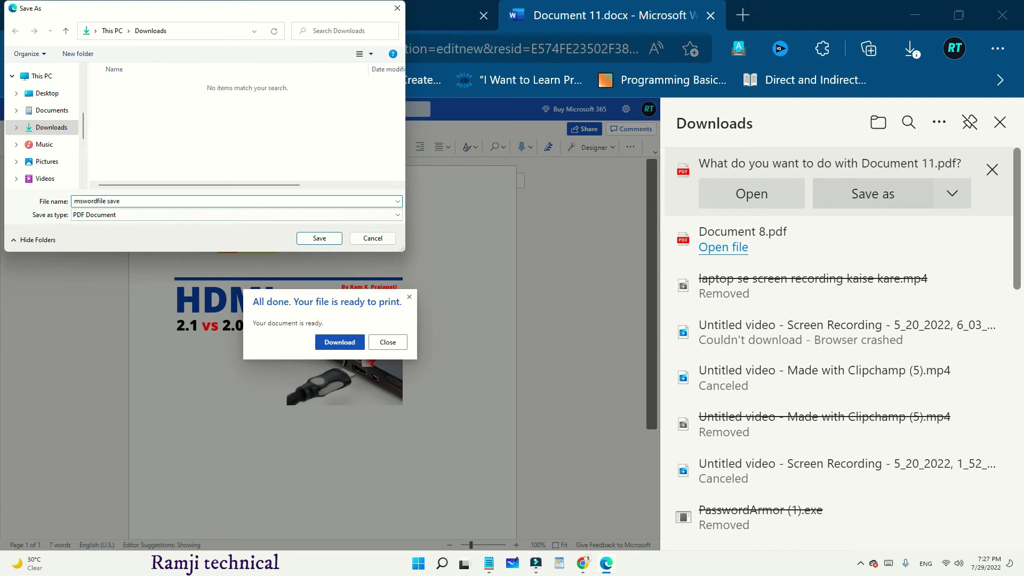
key("Return")
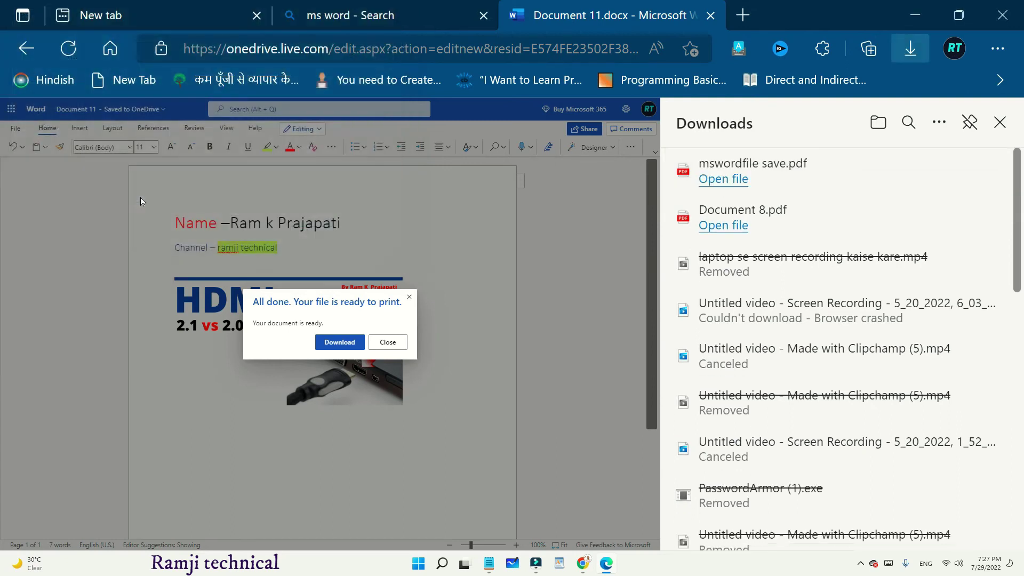
- Open the saved PDF, enlarge its page, then minimize Edge to show the desktop
left_click(748, 182)
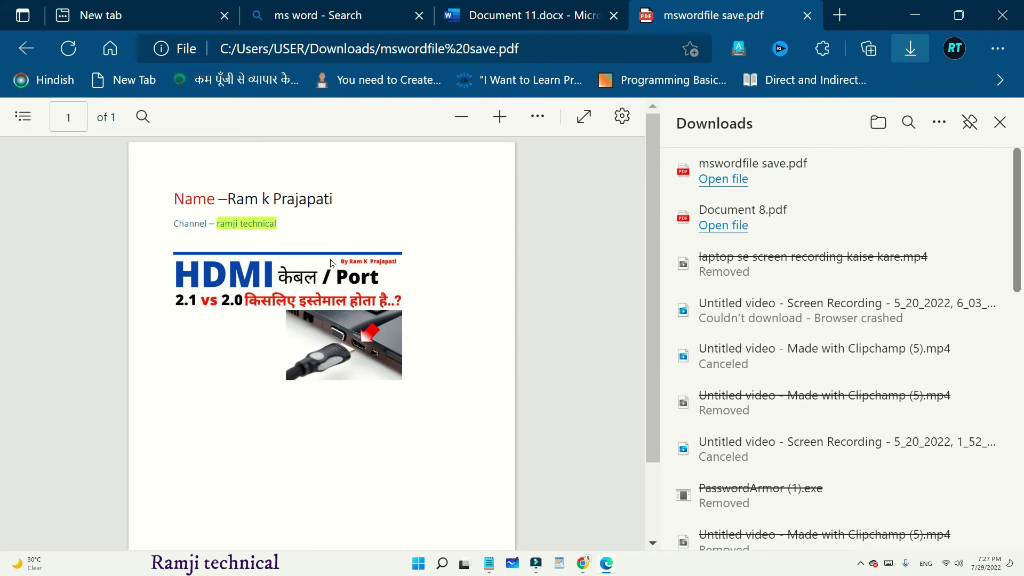
scroll(330, 263, "down", 2)
left_click(499, 116)
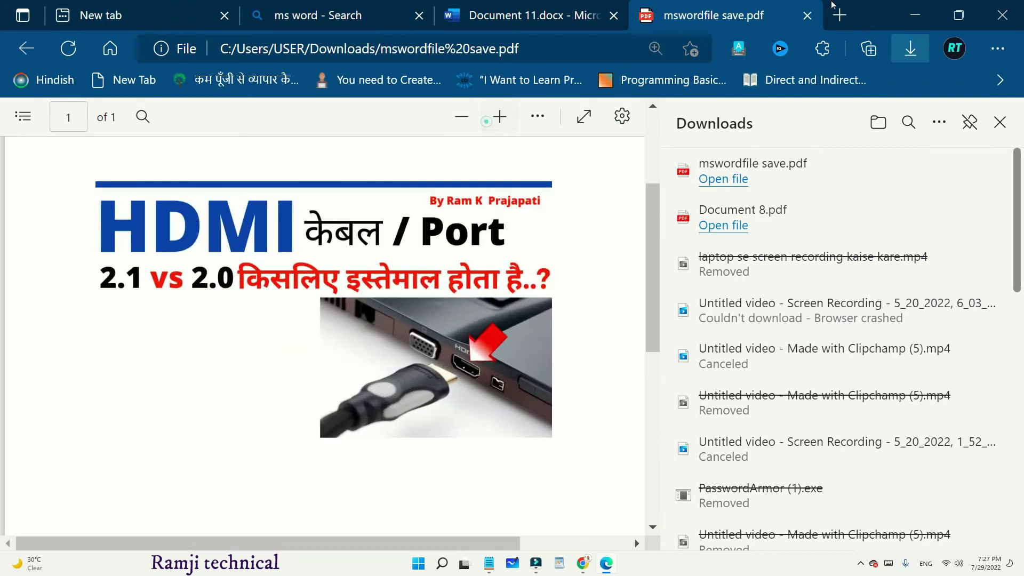
key("super+Down")
key("super+Down")
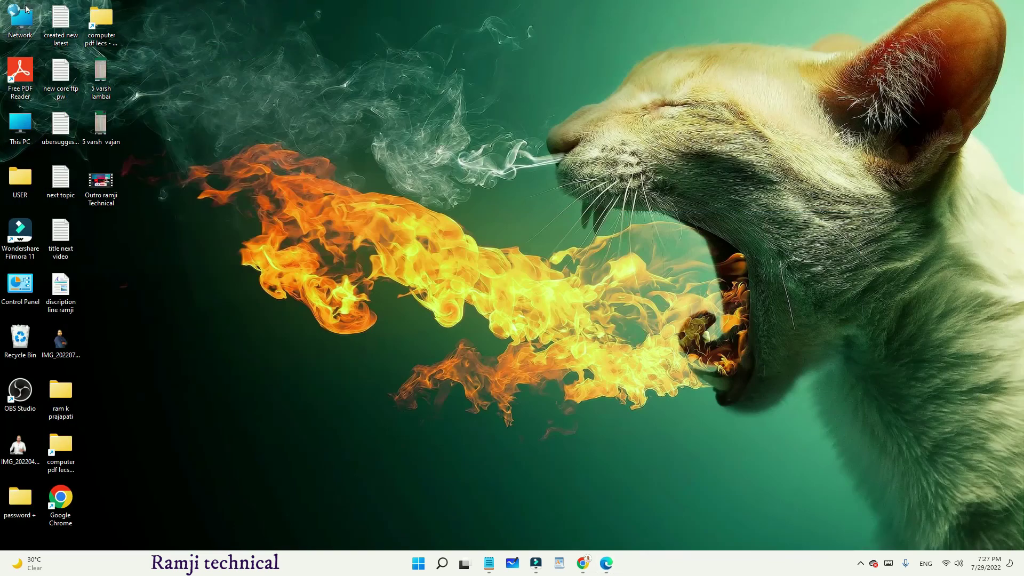
- Open the Downloads folder from This PC, sorted with the newest files first
double_click(22, 129)
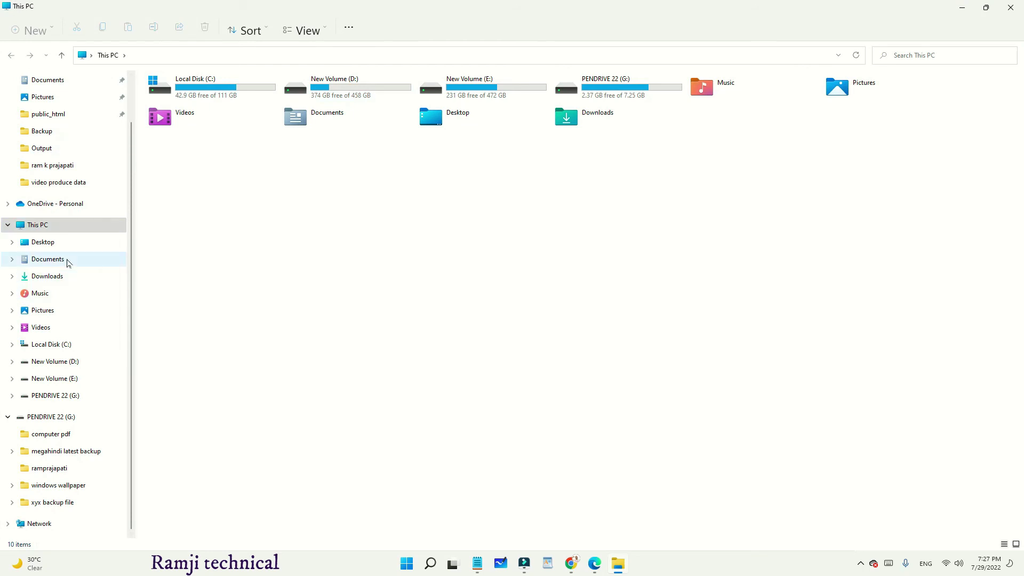
left_click(69, 276)
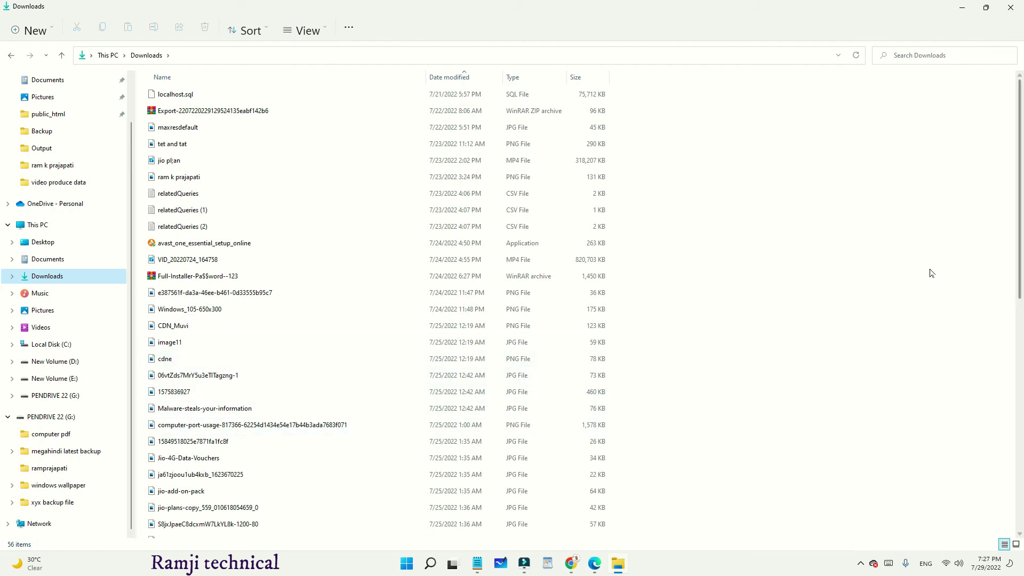
left_click(461, 77)
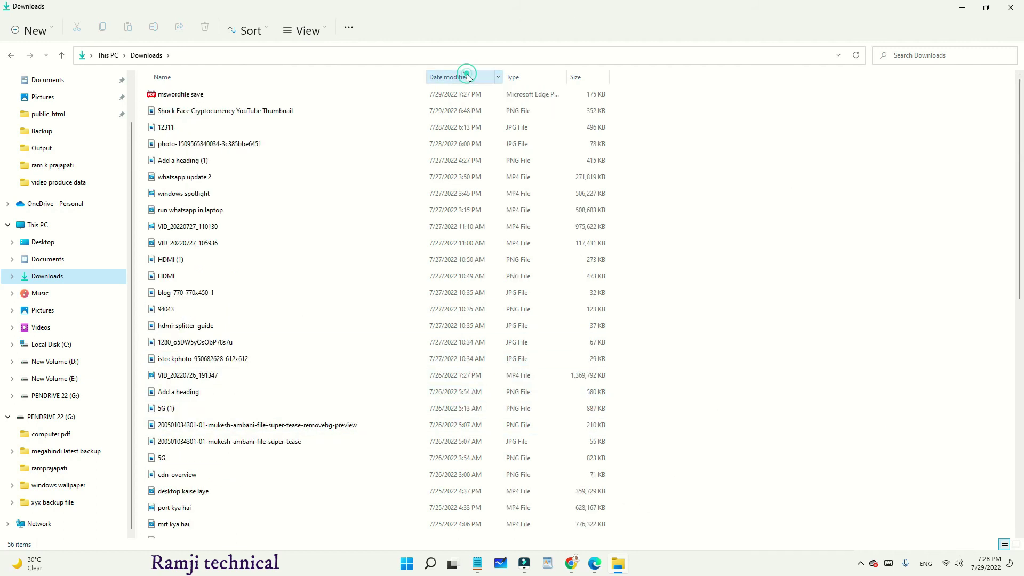
- Open the mswordfile save PDF in Edge, minimize it, and sort Downloads by file type
double_click(205, 99)
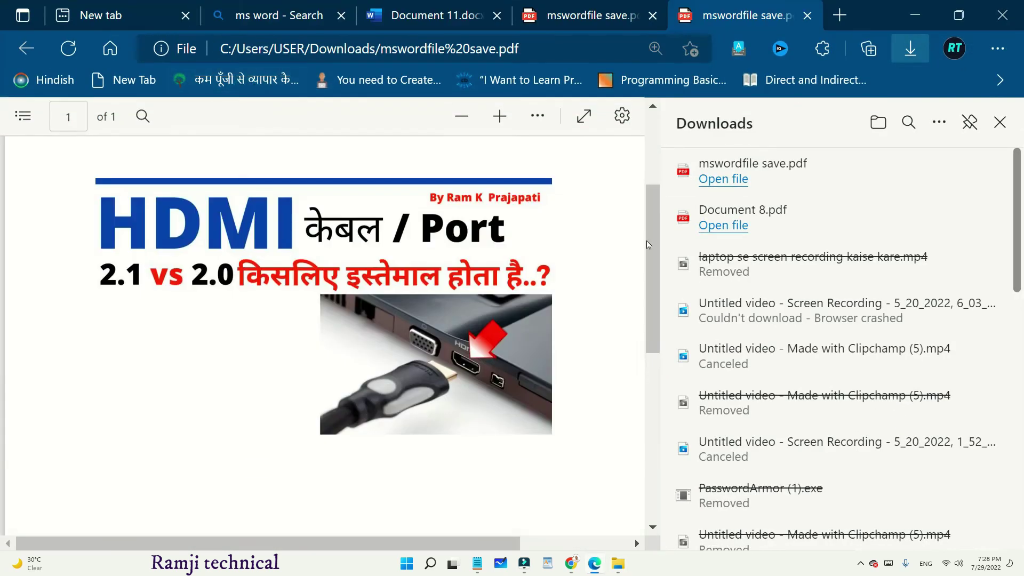
left_click(915, 15)
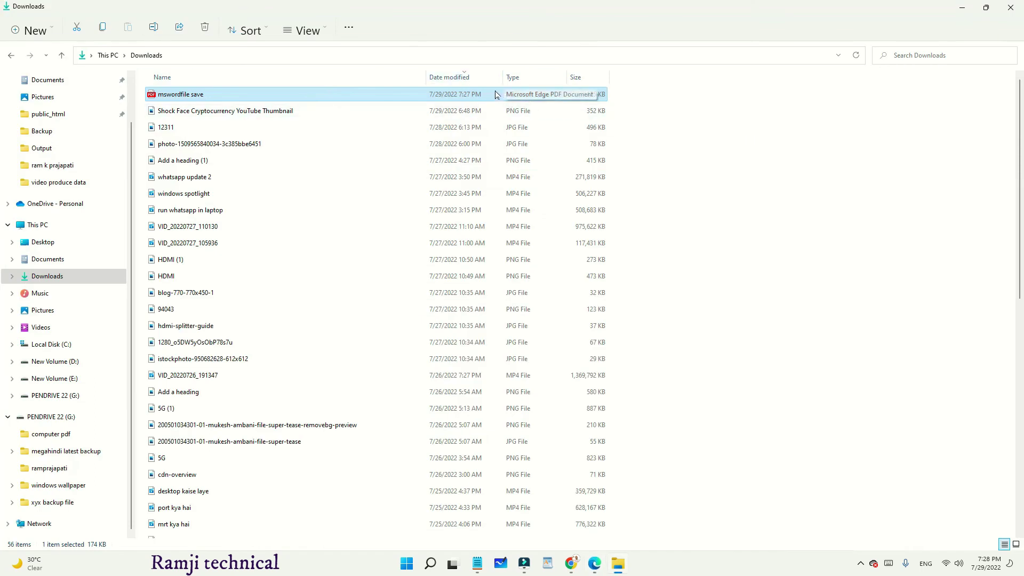
left_click(536, 76)
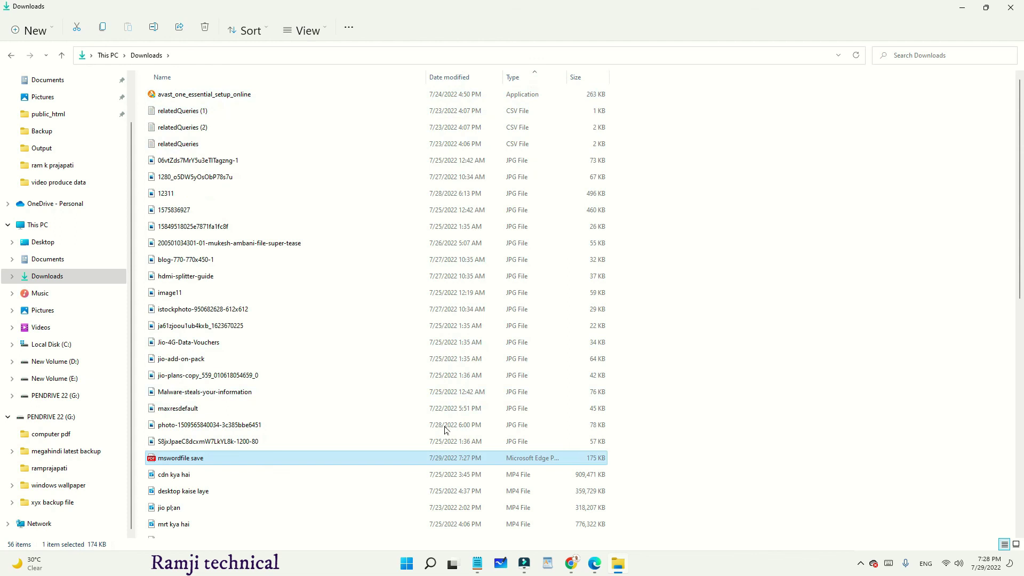
- Through mswordfile save's Properties, switch the .pdf opening app from Microsoft Edge to PDF Reader
right_click(501, 466)
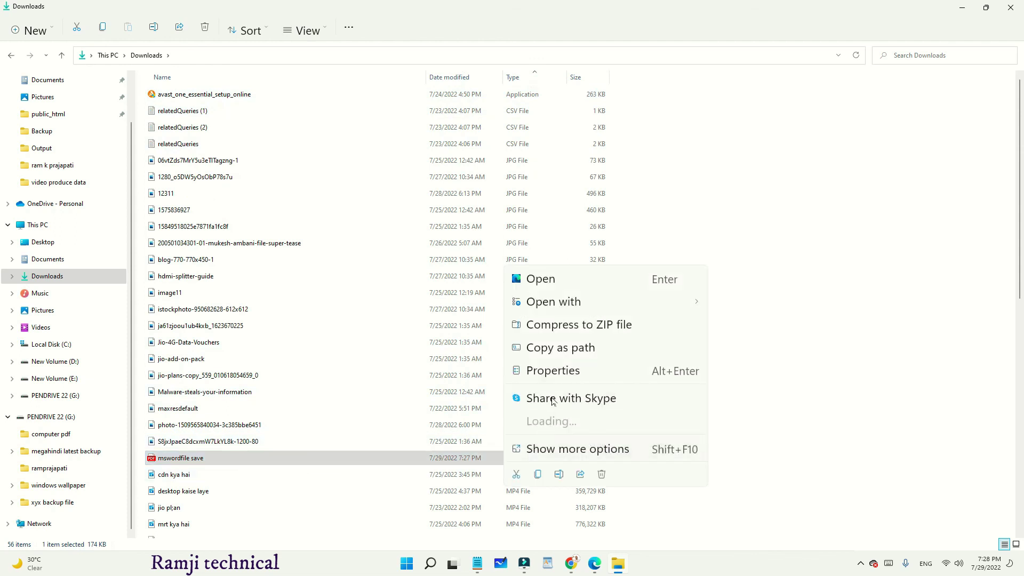
left_click(592, 368)
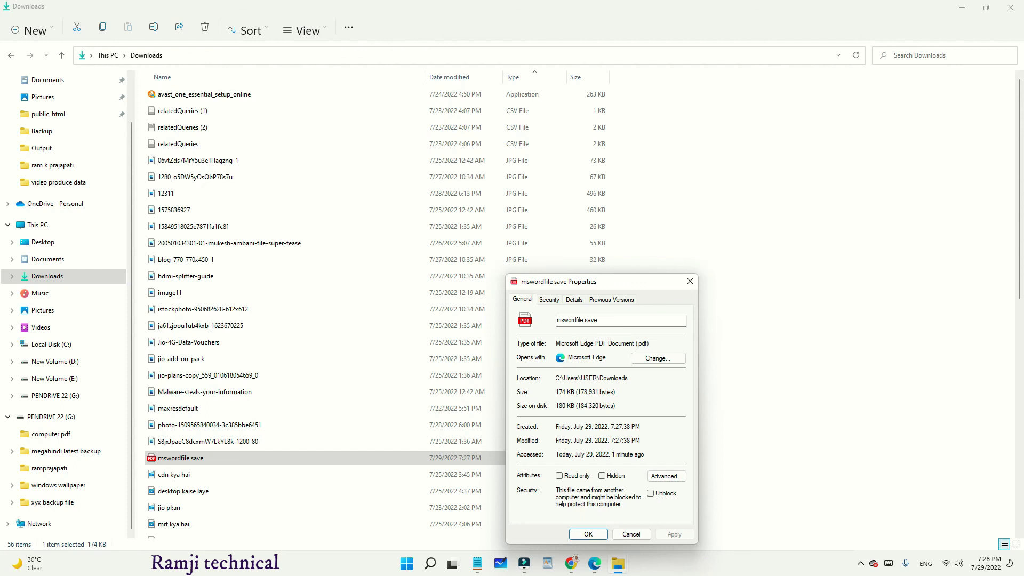
left_click(658, 358)
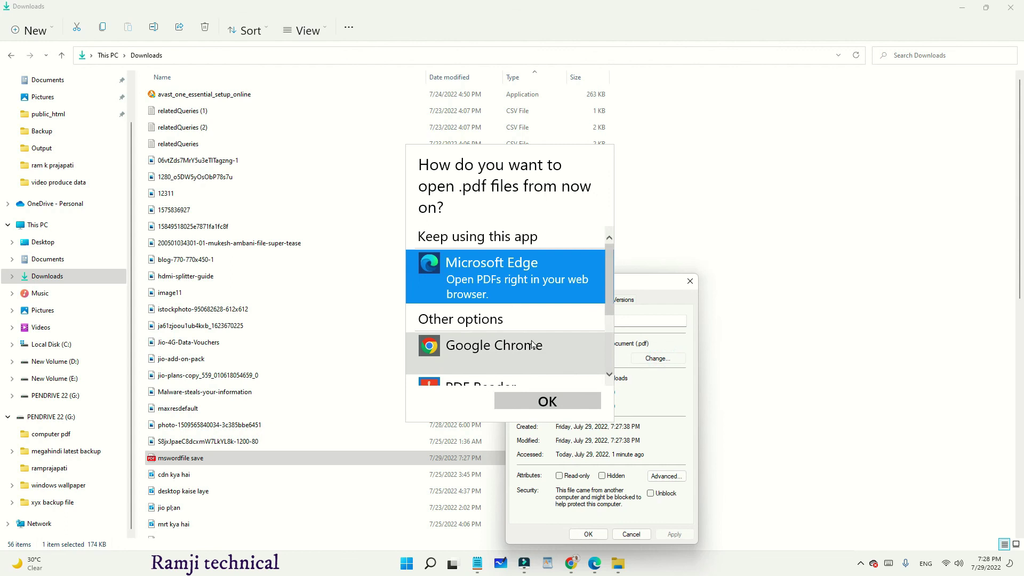
scroll(532, 345, "down", 1)
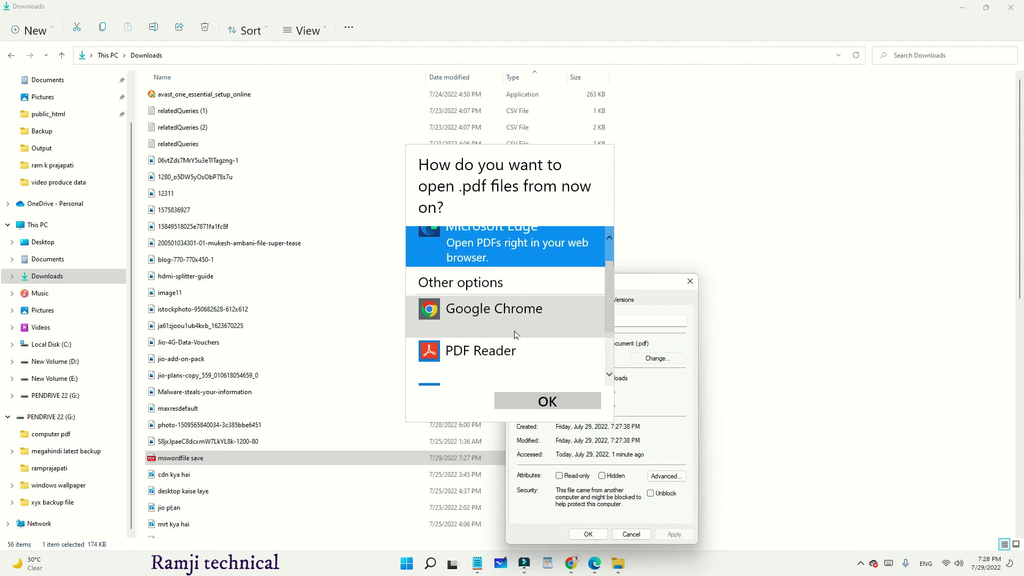
left_click(488, 341)
left_click(565, 402)
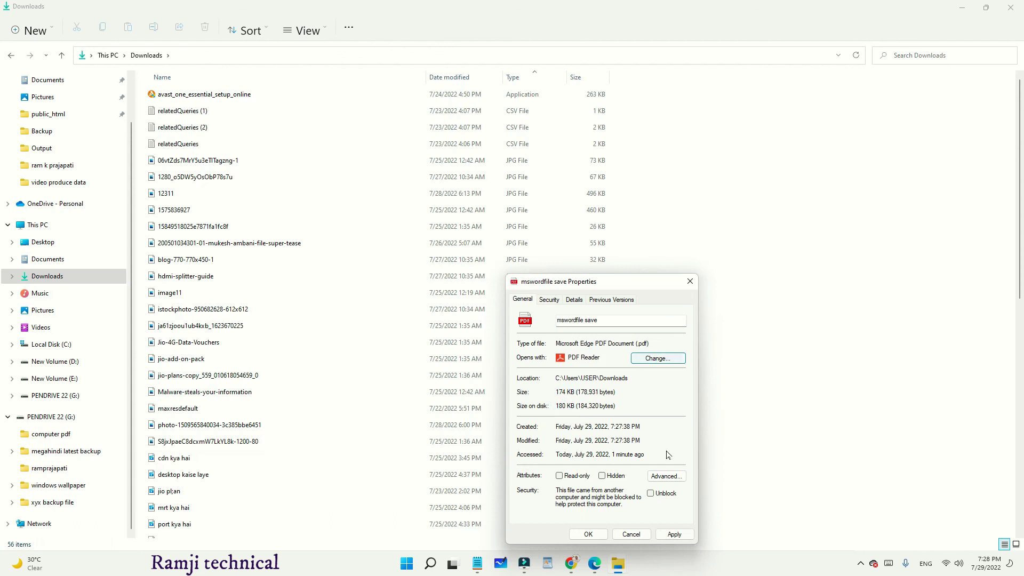
left_click(586, 535)
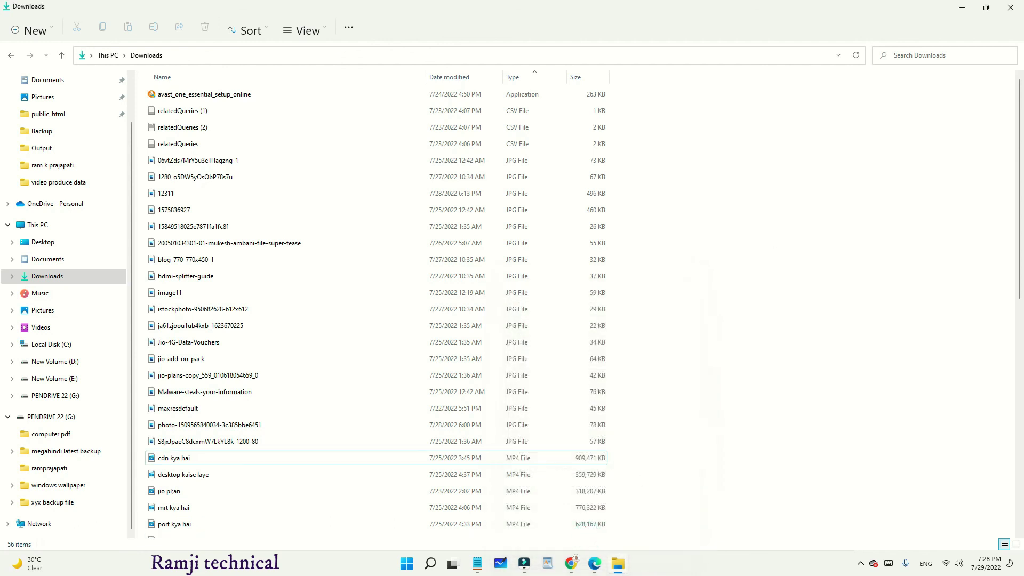
- Close File Explorer and restore the Edge window showing mswordfile save.pdf
left_click(1009, 9)
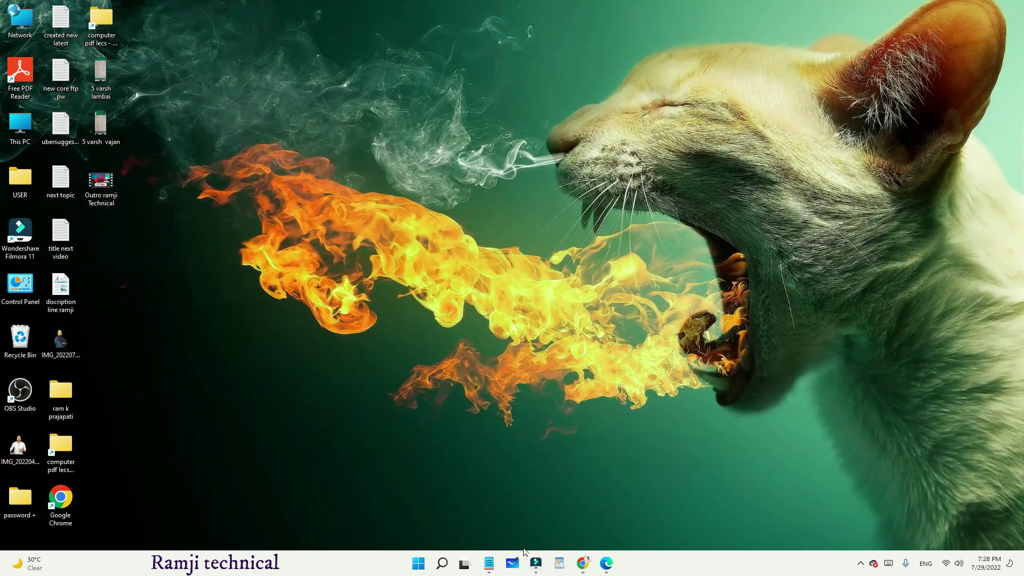
mouse_move(605, 563)
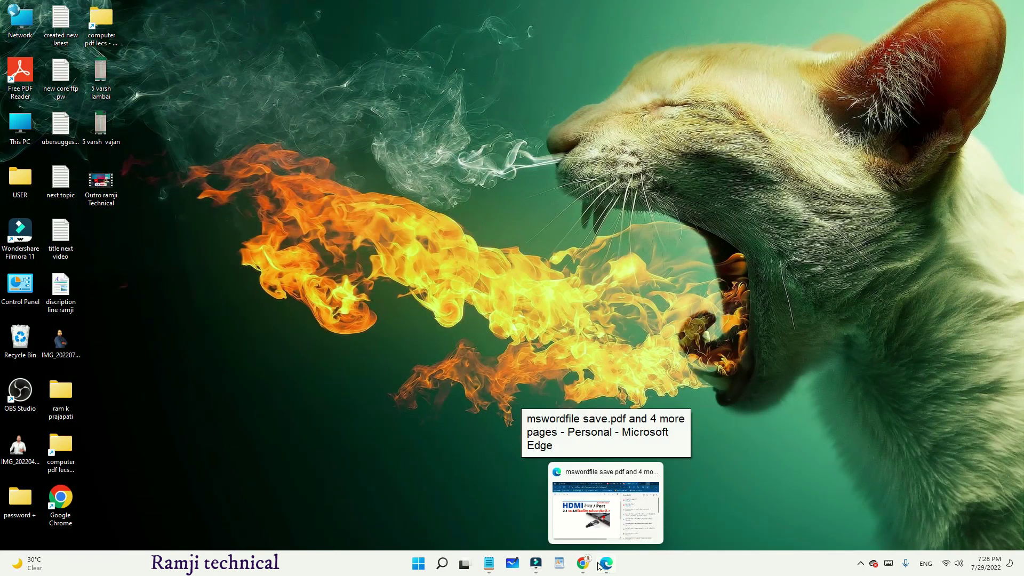
left_click(603, 564)
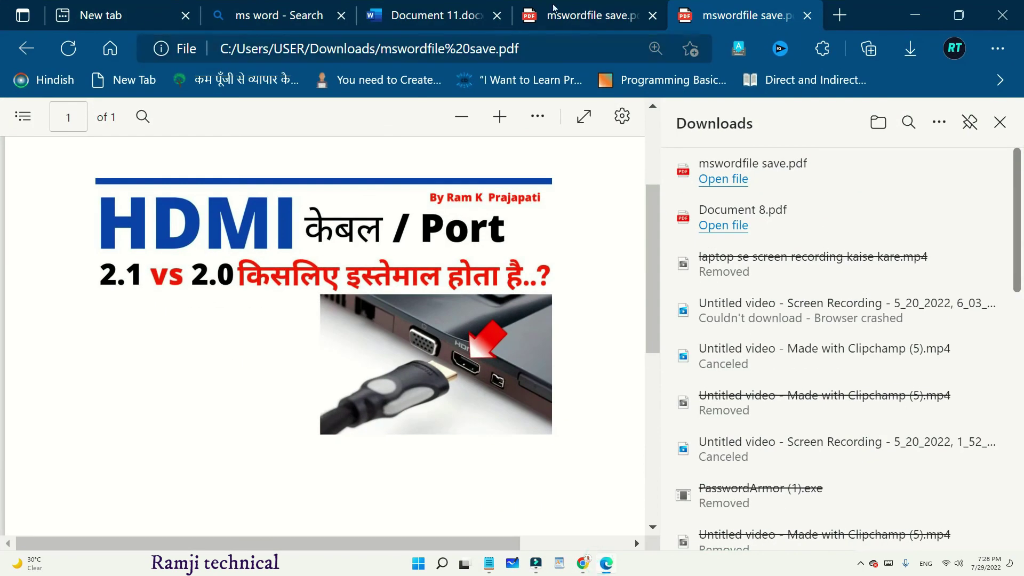